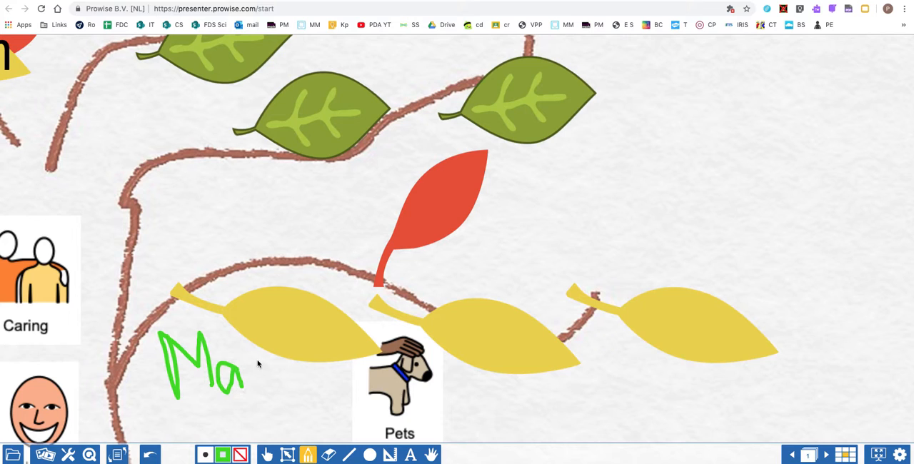
# Finish handwriting the pet's name in green, then shrink it and place it on the first yellow leaf beside the Pets picture.
pyautogui.moveTo(253, 360)
pyautogui.mouseDown()
pyautogui.moveTo(261, 389)
pyautogui.moveTo(275, 359)
pyautogui.moveTo(281, 380)
pyautogui.moveTo(309, 390)
pyautogui.moveTo(342, 370)
pyautogui.moveTo(323, 386)
pyautogui.moveTo(344, 386)
pyautogui.mouseUp()
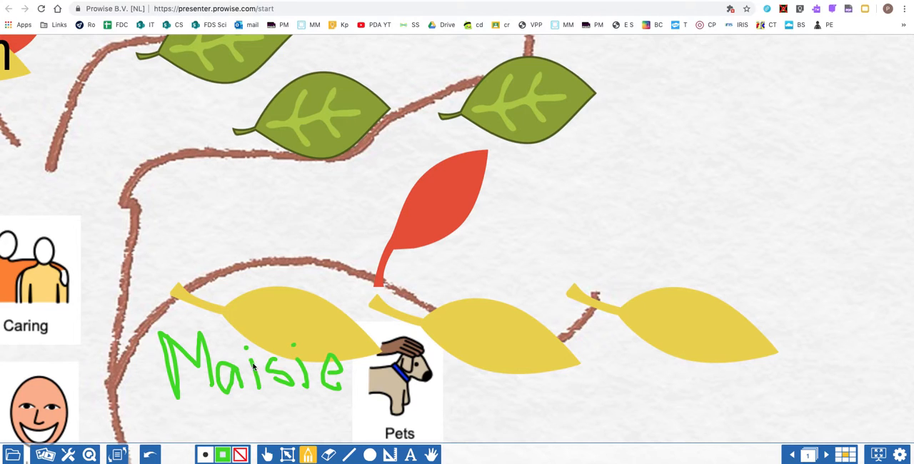
pyautogui.click(290, 458)
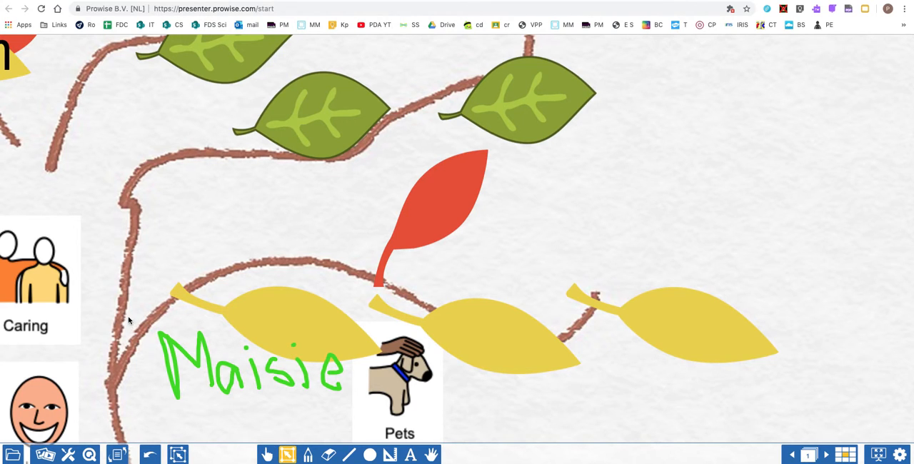
pyautogui.moveTo(128, 321); pyautogui.dragTo(423, 438)
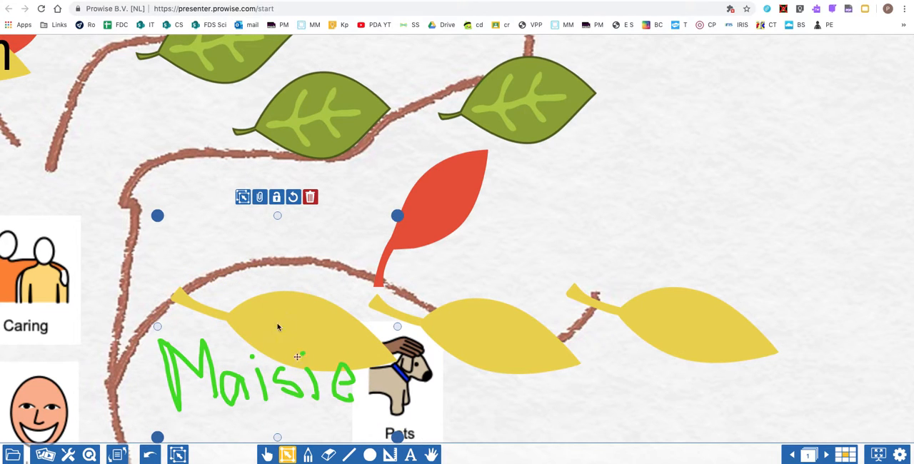
pyautogui.click(472, 382)
pyautogui.click(153, 432)
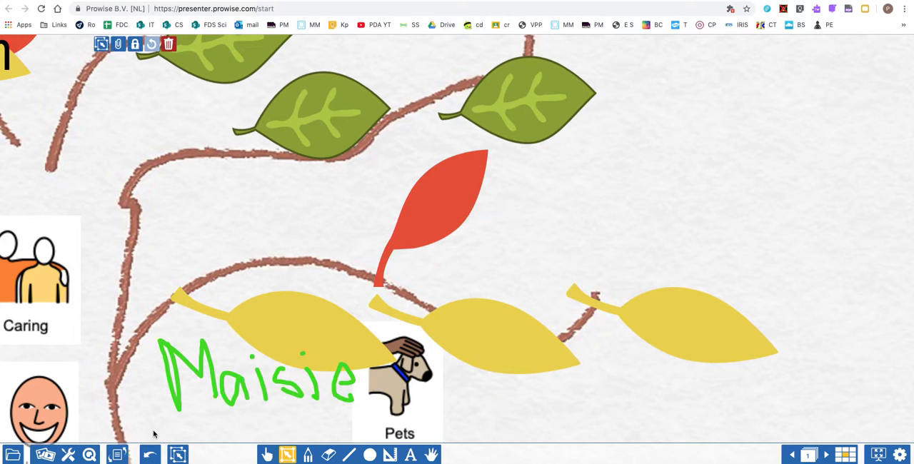
pyautogui.moveTo(128, 349); pyautogui.dragTo(314, 335)
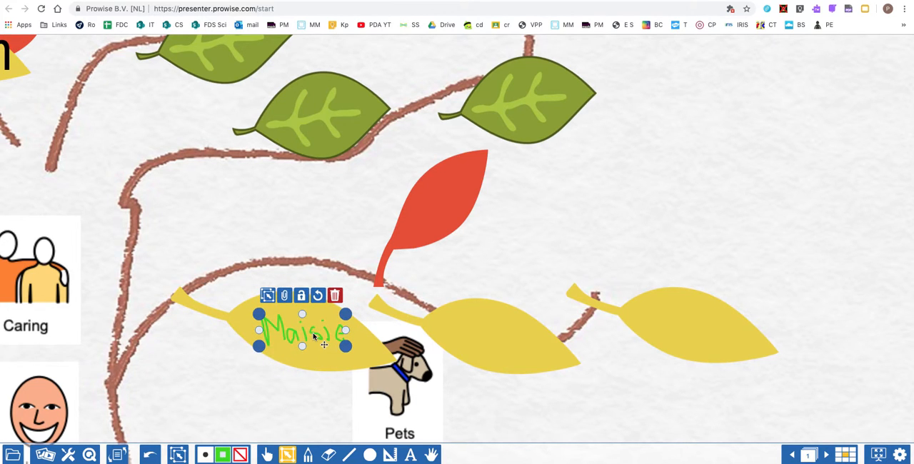
# Recolour the handwritten name on the first yellow leaf dark red.
pyautogui.click(223, 455)
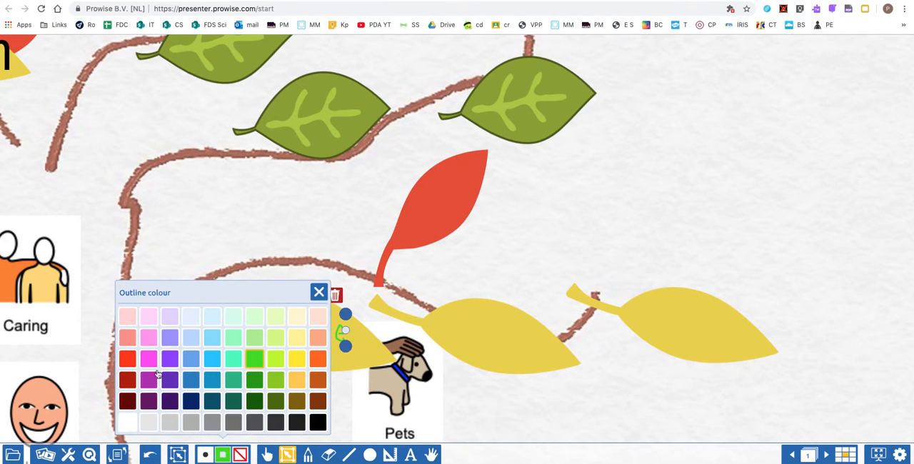
pyautogui.click(128, 380)
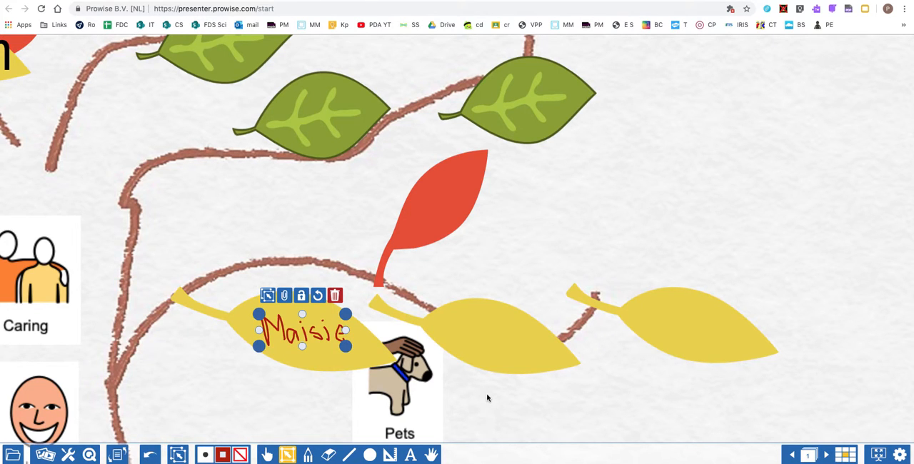
# Handwrite the second pet's name in green just below the middle yellow leaf.
pyautogui.click(308, 454)
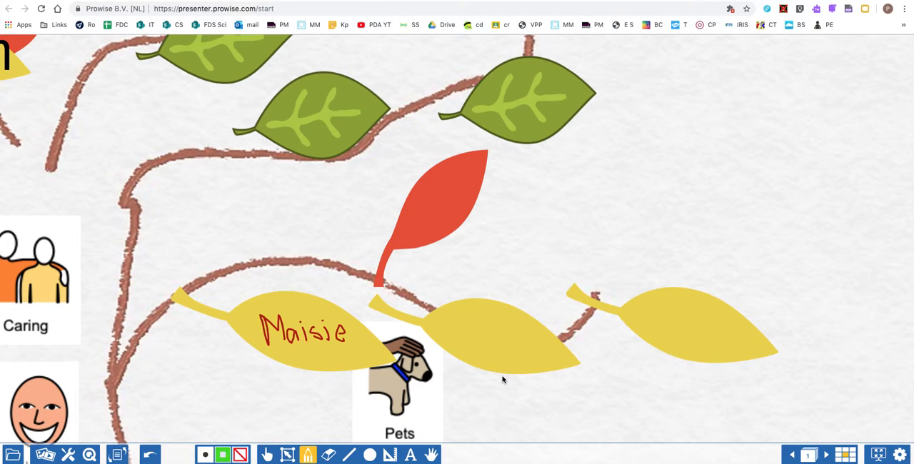
pyautogui.moveTo(506, 392); pyautogui.dragTo(508, 419)
pyautogui.moveTo(524, 390); pyautogui.dragTo(473, 390)
pyautogui.moveTo(529, 420); pyautogui.dragTo(529, 432)
pyautogui.moveTo(545, 390); pyautogui.dragTo(545, 419)
pyautogui.click(545, 431)
pyautogui.moveTo(557, 388)
pyautogui.mouseDown()
pyautogui.moveTo(558, 431)
pyautogui.moveTo(590, 403)
pyautogui.moveTo(591, 437)
pyautogui.moveTo(579, 442)
pyautogui.mouseUp()
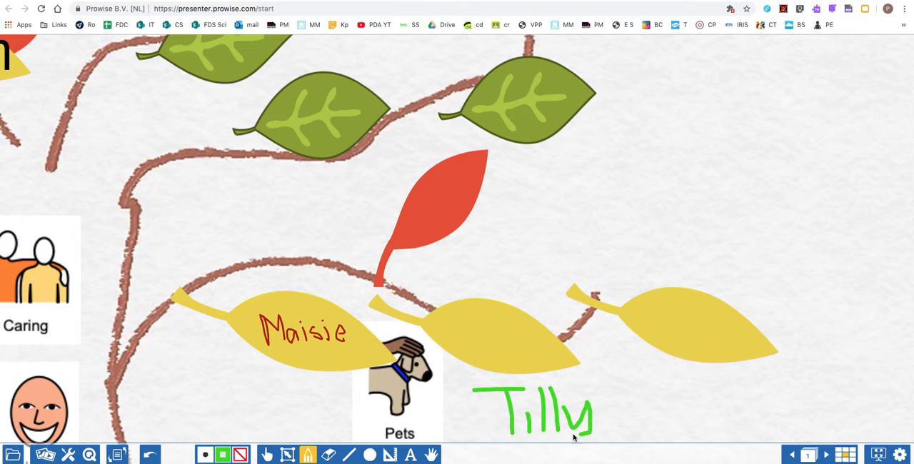
# Shift the middle and outermost yellow leaves slightly outward, then shrink the green handwritten name and place it on the middle leaf.
pyautogui.click(286, 455)
pyautogui.moveTo(620, 379); pyautogui.dragTo(650, 384)
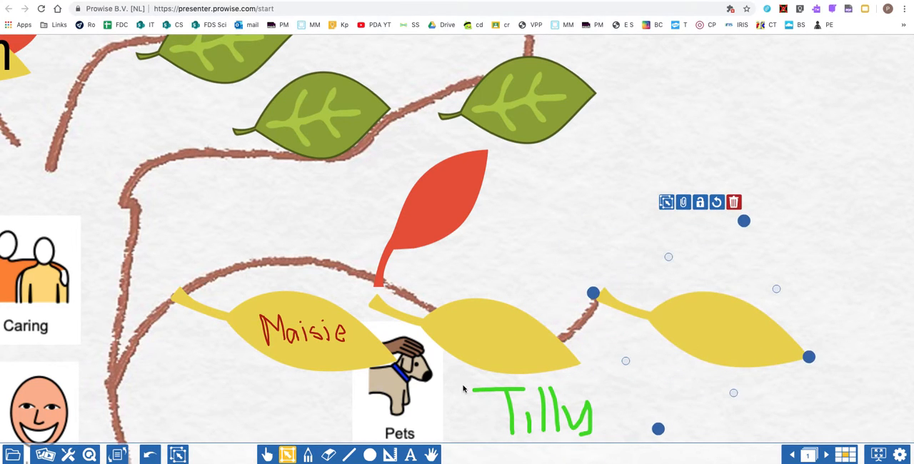
pyautogui.moveTo(462, 389); pyautogui.dragTo(485, 371)
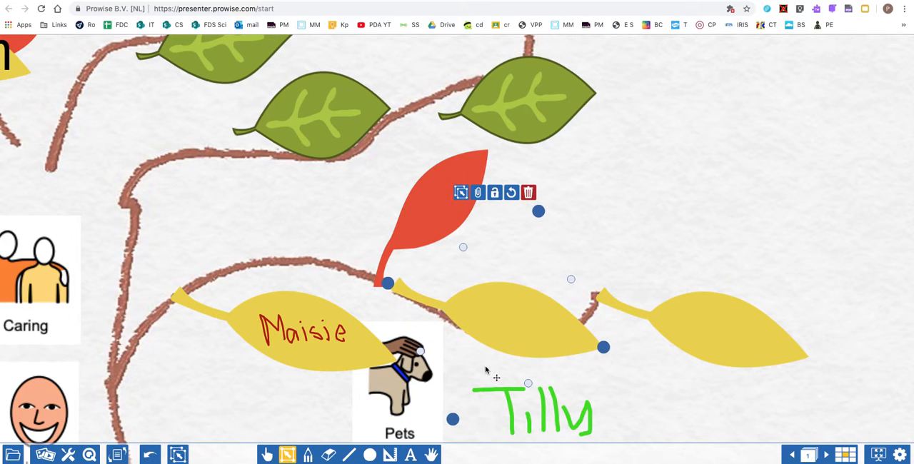
pyautogui.moveTo(617, 441); pyautogui.dragTo(468, 370)
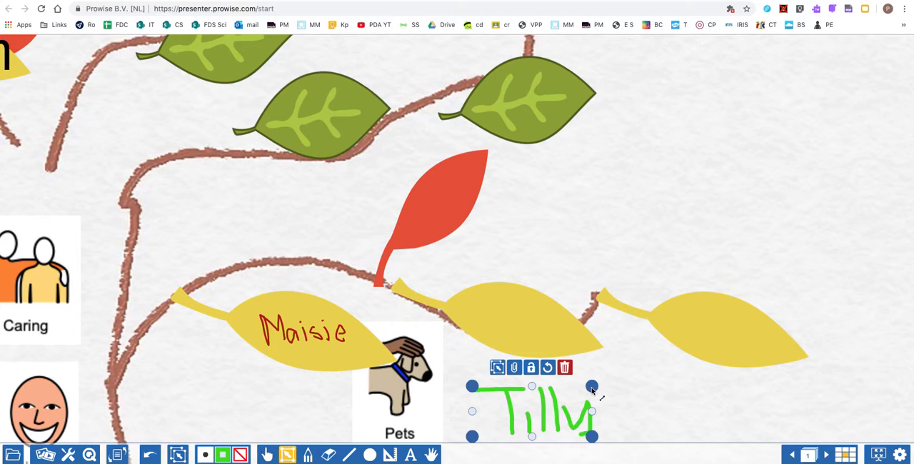
pyautogui.moveTo(592, 388)
pyautogui.mouseDown()
pyautogui.moveTo(565, 397)
pyautogui.moveTo(538, 430)
pyautogui.moveTo(468, 442)
pyautogui.moveTo(499, 388)
pyautogui.moveTo(500, 328)
pyautogui.mouseUp()
pyautogui.click(532, 418)
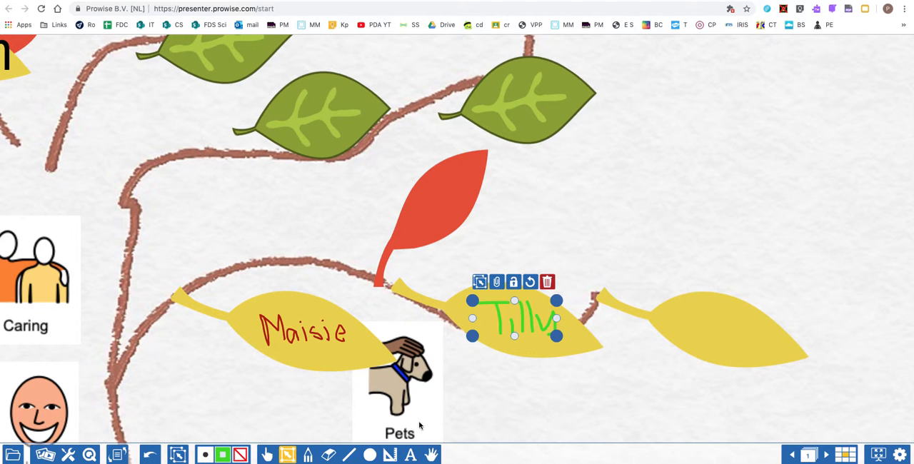
# Place the red apple from The Fruits section on the tree's lower left branch and the green apple on the right branch.
pyautogui.click(431, 456)
pyautogui.click(430, 401)
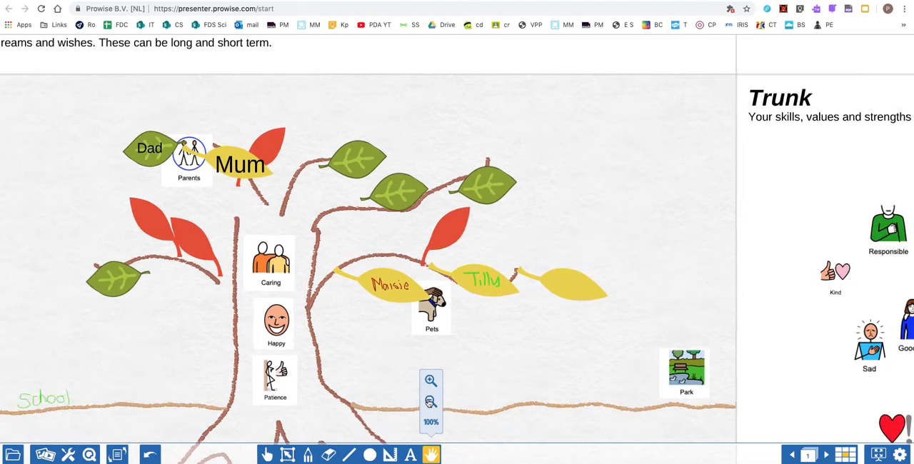
pyautogui.click(429, 401)
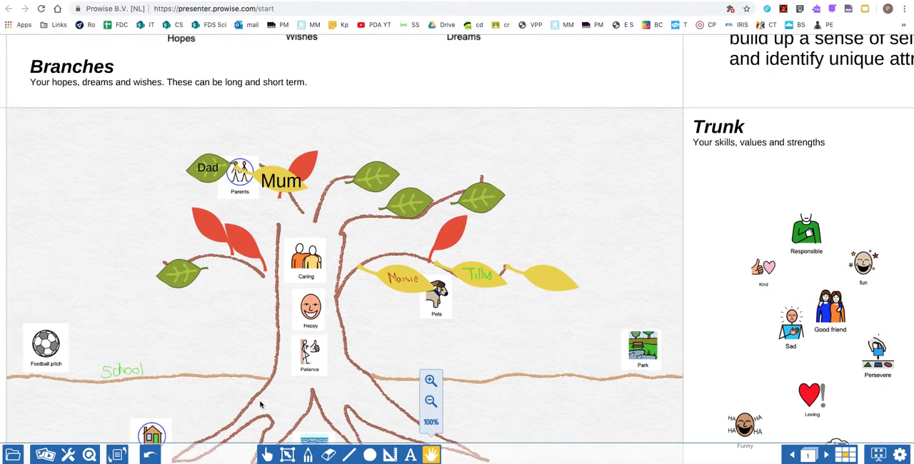
pyautogui.moveTo(260, 405); pyautogui.dragTo(596, 429)
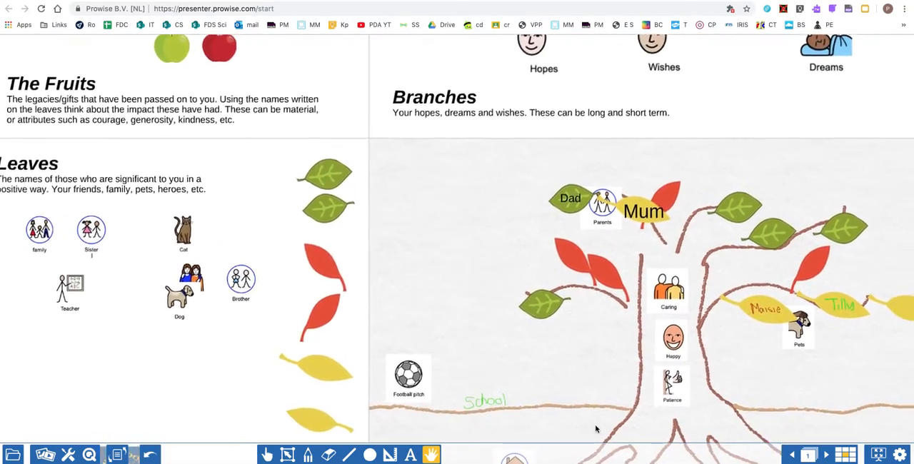
pyautogui.moveTo(171, 56); pyautogui.dragTo(180, 136)
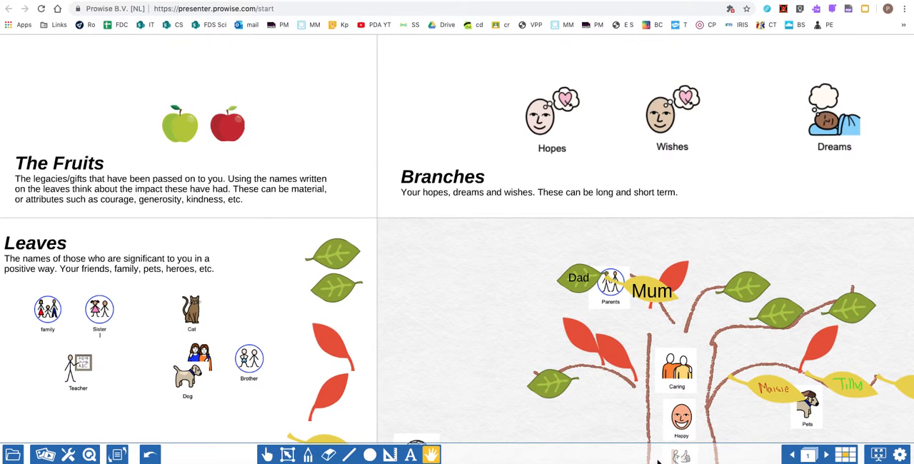
pyautogui.click(267, 454)
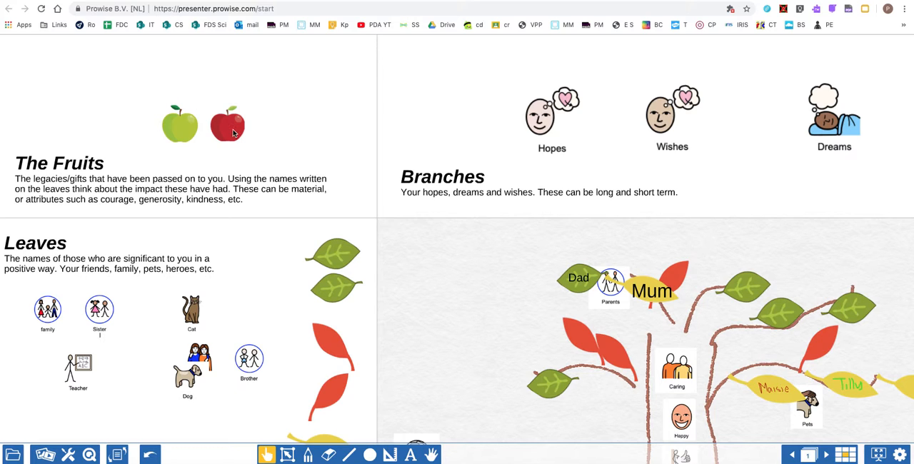
pyautogui.moveTo(232, 134); pyautogui.dragTo(609, 393)
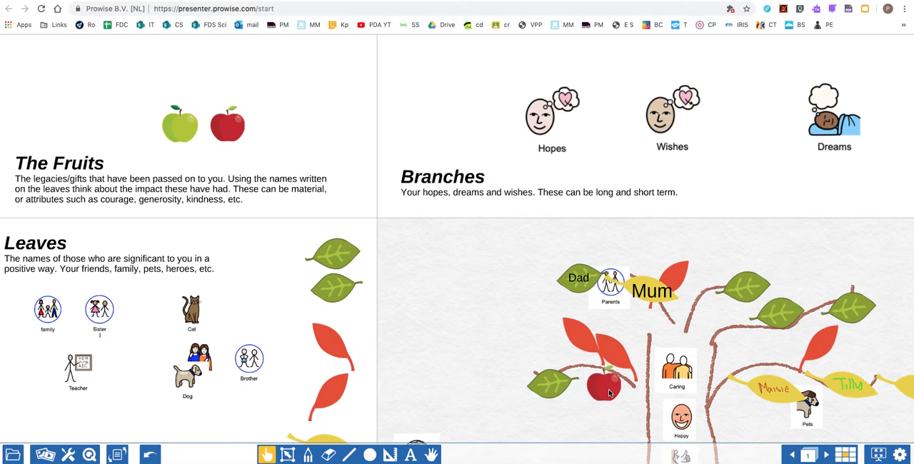
pyautogui.moveTo(177, 134); pyautogui.dragTo(749, 350)
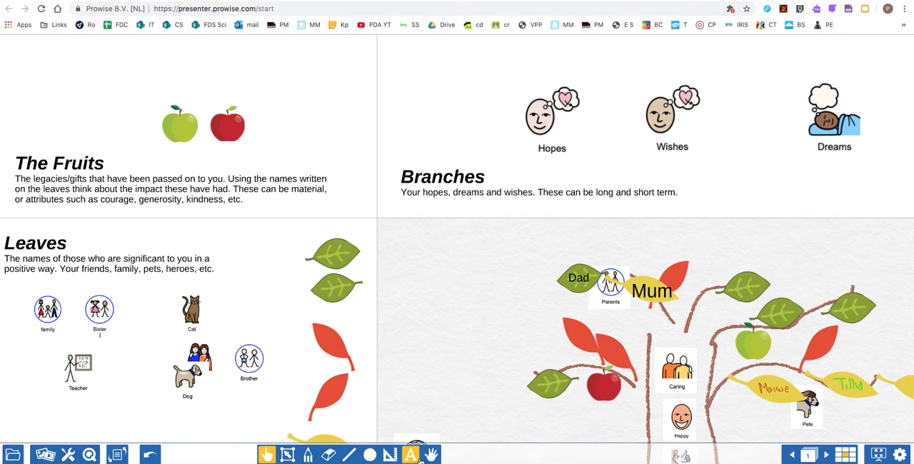
# Add the text "kind" over the red apple on the tree.
pyautogui.click(433, 453)
pyautogui.moveTo(555, 347); pyautogui.dragTo(308, 220)
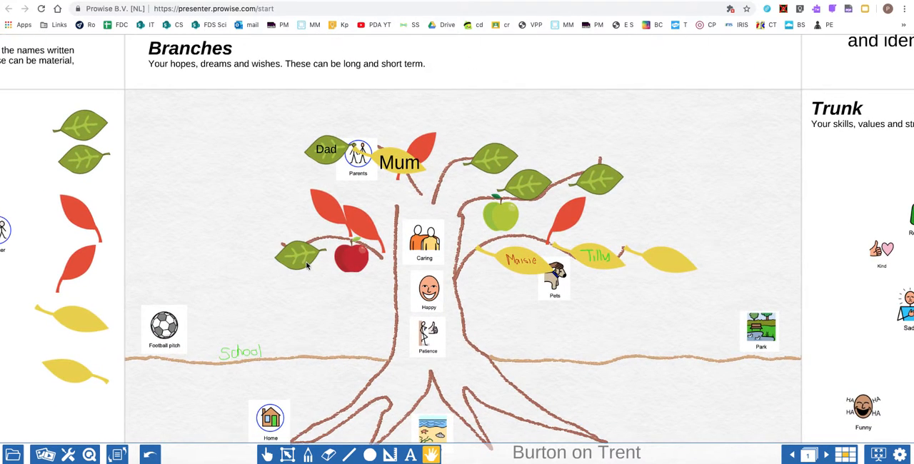
pyautogui.click(432, 454)
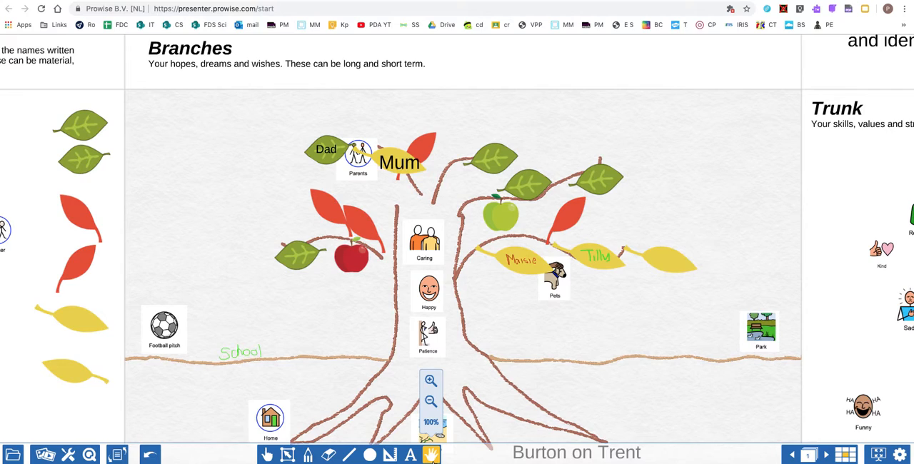
pyautogui.click(430, 382)
pyautogui.click(430, 384)
pyautogui.click(430, 384)
pyautogui.click(430, 384)
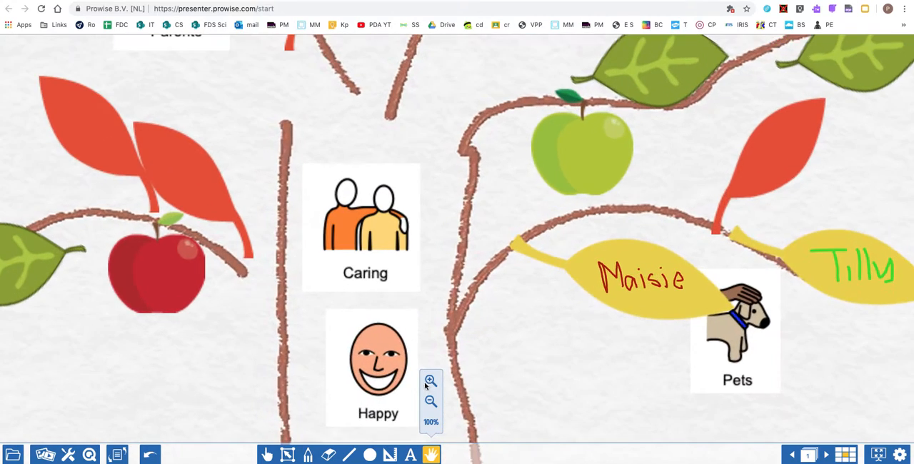
pyautogui.moveTo(141, 380); pyautogui.dragTo(420, 349)
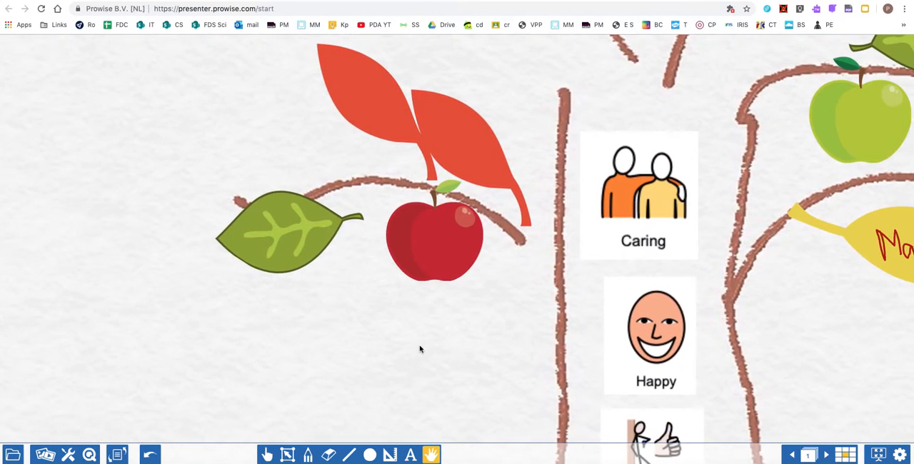
pyautogui.click(431, 454)
pyautogui.click(429, 381)
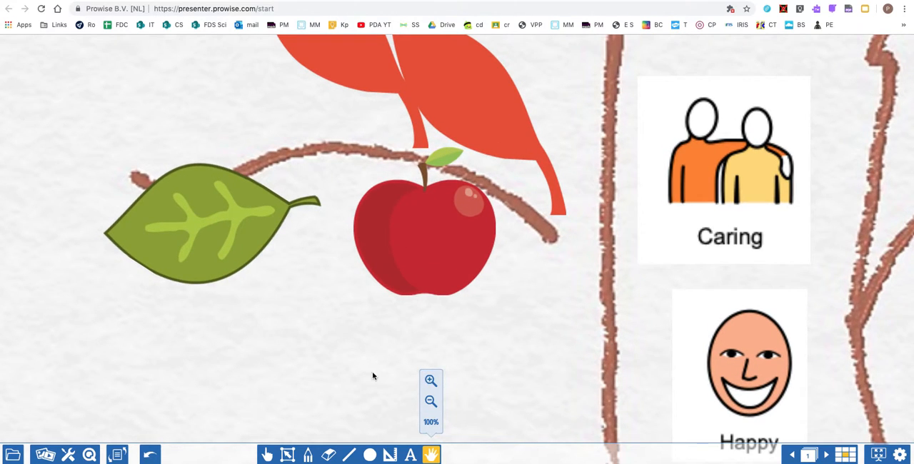
pyautogui.click(348, 359)
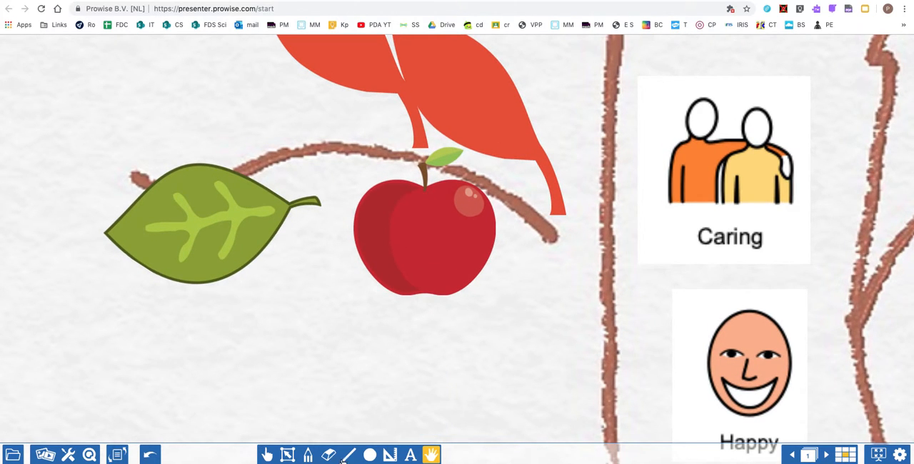
pyautogui.click(410, 457)
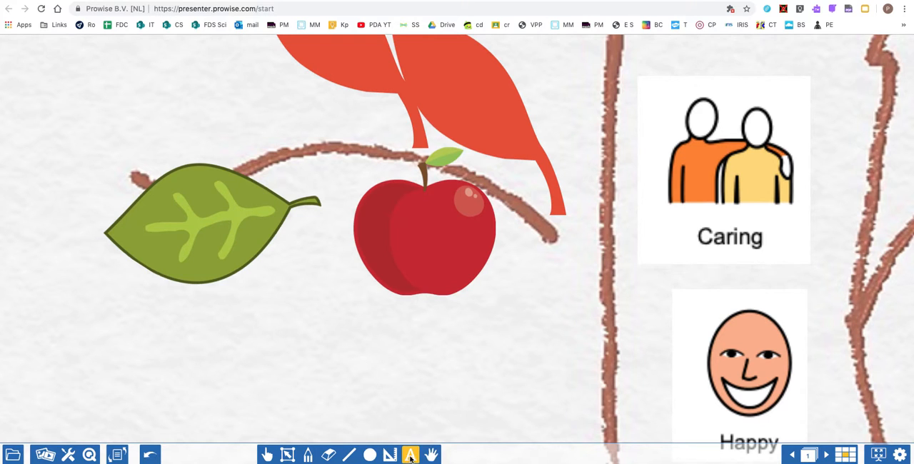
pyautogui.click(390, 245)
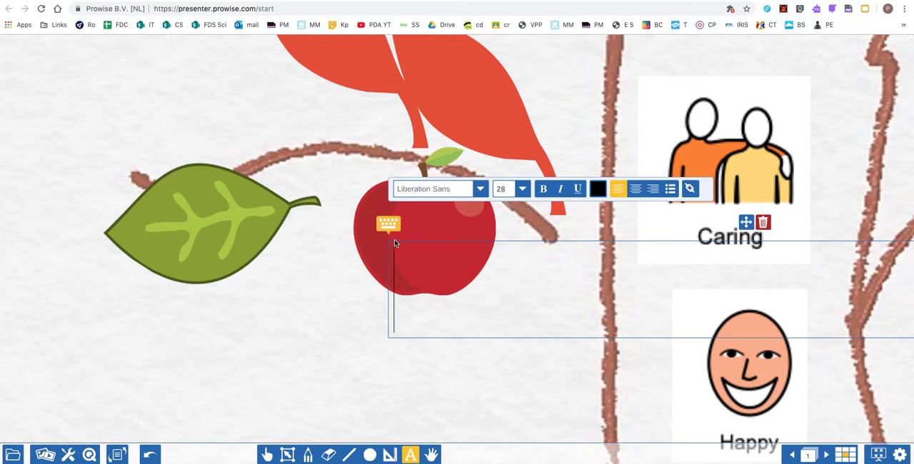
pyautogui.write('kind')
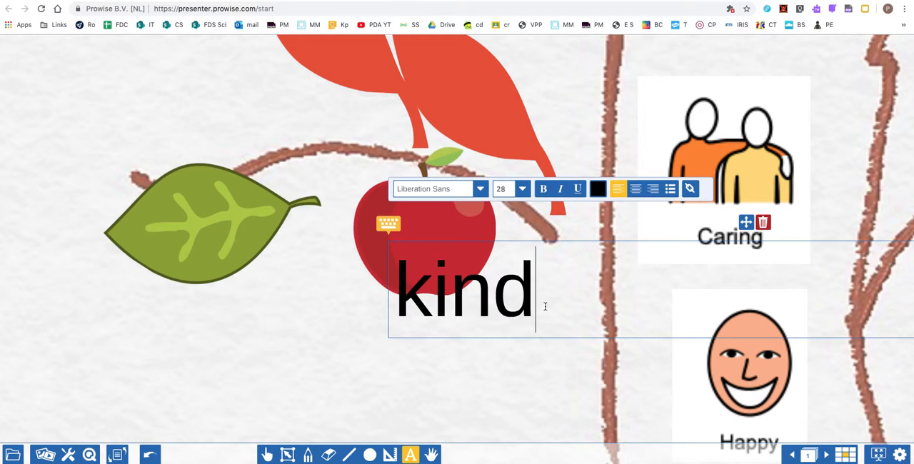
# Set the "kind" text to font size 16 and position it centrally on the red apple.
pyautogui.moveTo(542, 306); pyautogui.dragTo(373, 290)
pyautogui.click(511, 192)
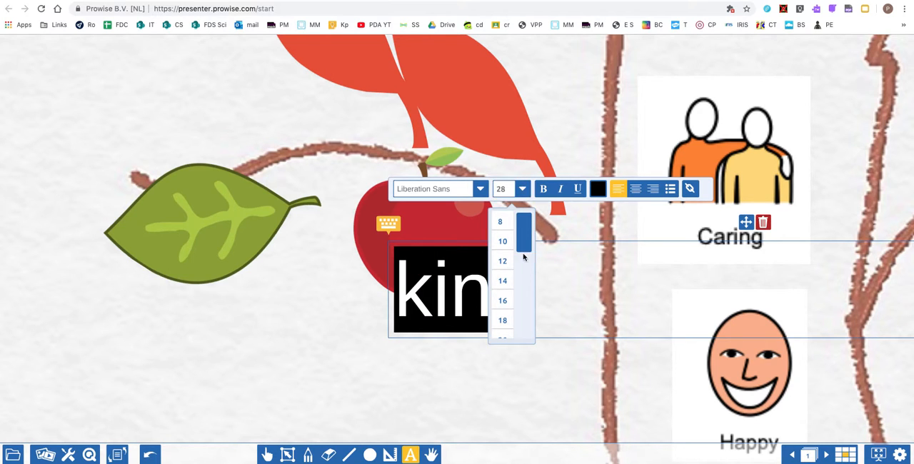
pyautogui.click(502, 301)
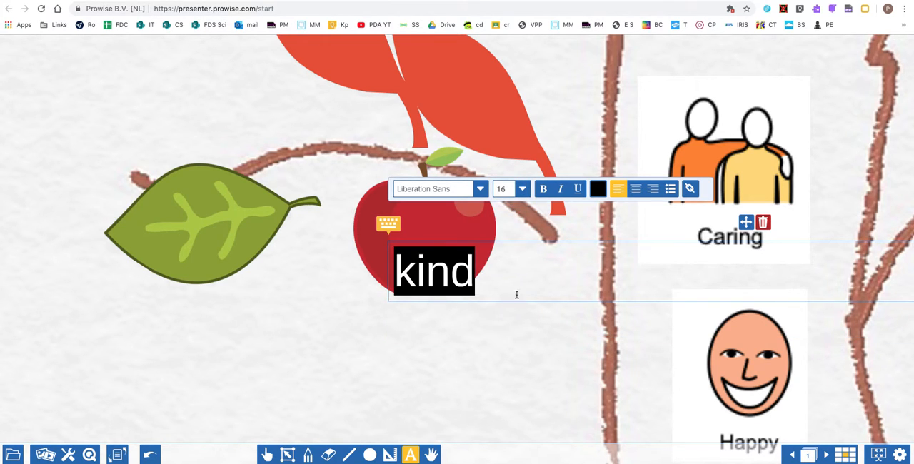
pyautogui.moveTo(748, 226); pyautogui.dragTo(735, 192)
# Change the "kind" text colour to light pink and finish editing the text.
pyautogui.click(599, 194)
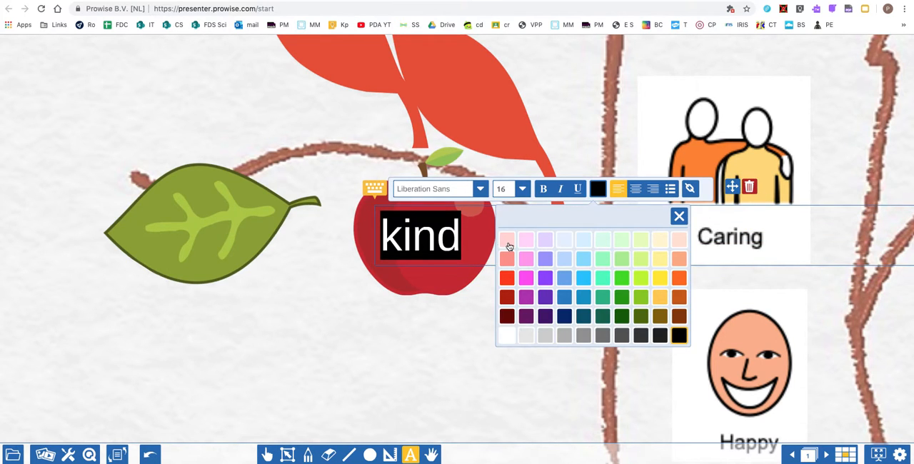
pyautogui.click(507, 240)
pyautogui.click(491, 308)
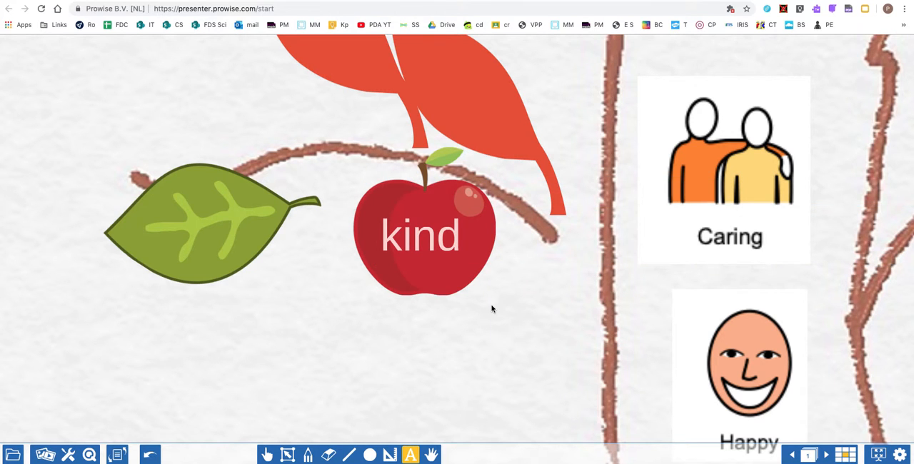
pyautogui.click(432, 455)
pyautogui.click(430, 401)
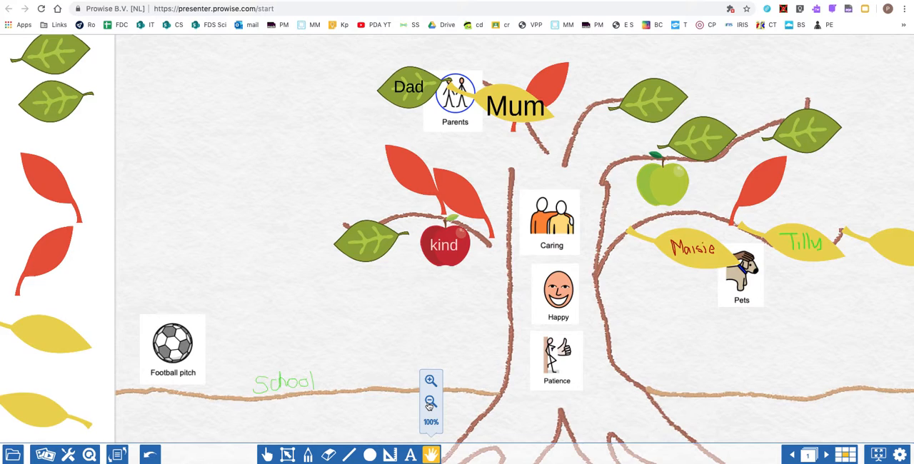
pyautogui.click(429, 402)
# Place two pink flowers from The Flowers & Seeds section side by side on the ground line right of the trunk.
pyautogui.click(430, 401)
pyautogui.click(431, 401)
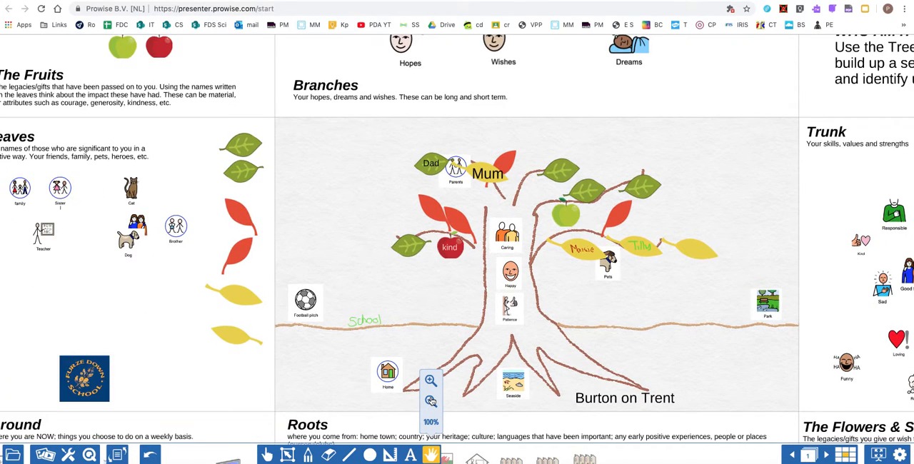
pyautogui.click(430, 402)
pyautogui.click(431, 401)
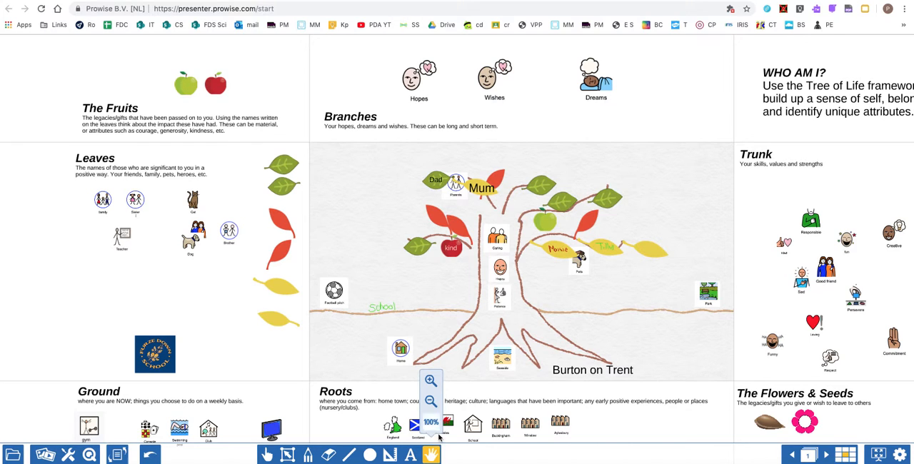
pyautogui.click(266, 455)
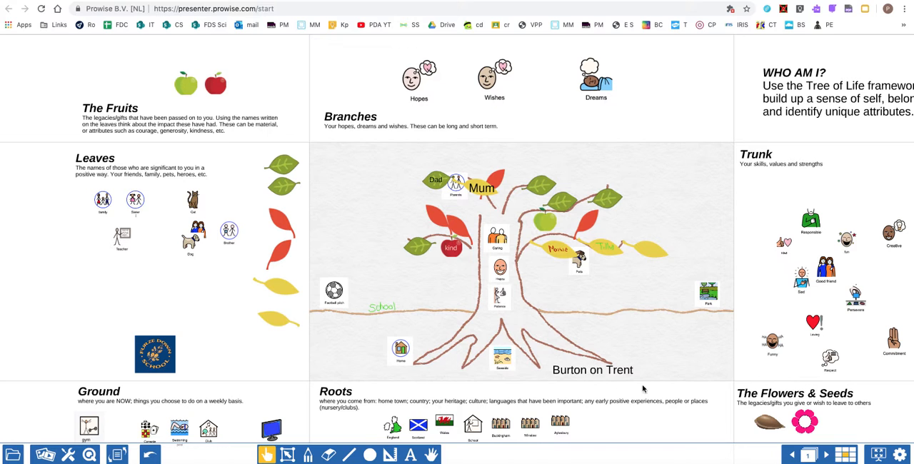
pyautogui.moveTo(683, 390)
pyautogui.mouseDown()
pyautogui.moveTo(644, 379)
pyautogui.moveTo(684, 391)
pyautogui.mouseUp()
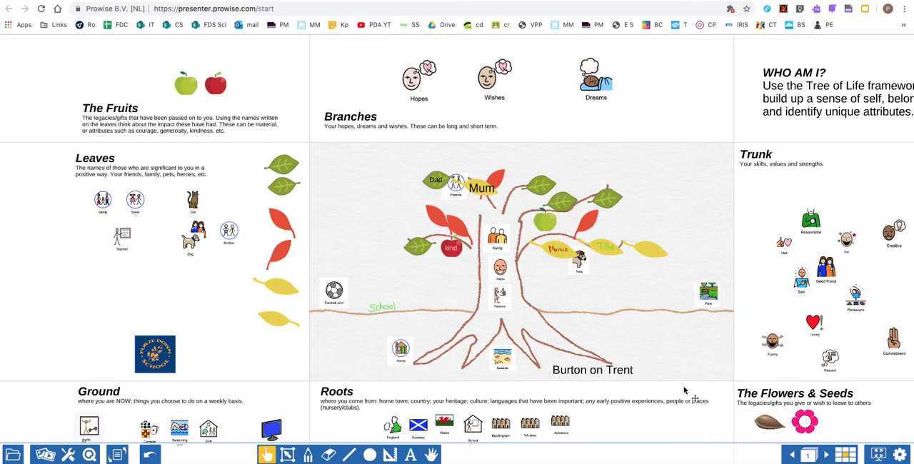
pyautogui.click(440, 455)
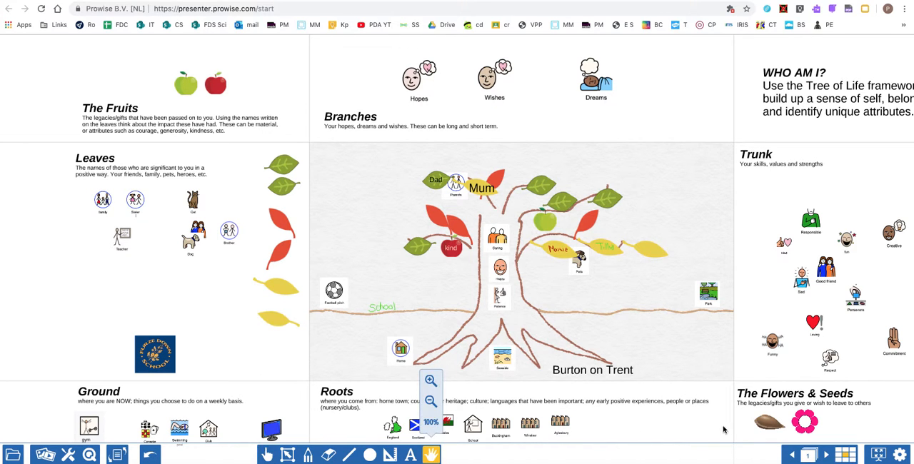
pyautogui.moveTo(723, 429); pyautogui.dragTo(479, 355)
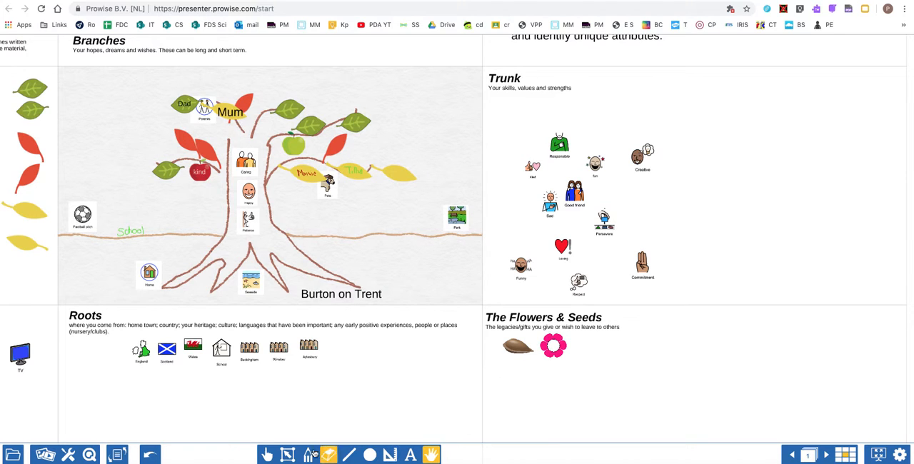
pyautogui.click(266, 455)
pyautogui.moveTo(554, 347); pyautogui.dragTo(338, 238)
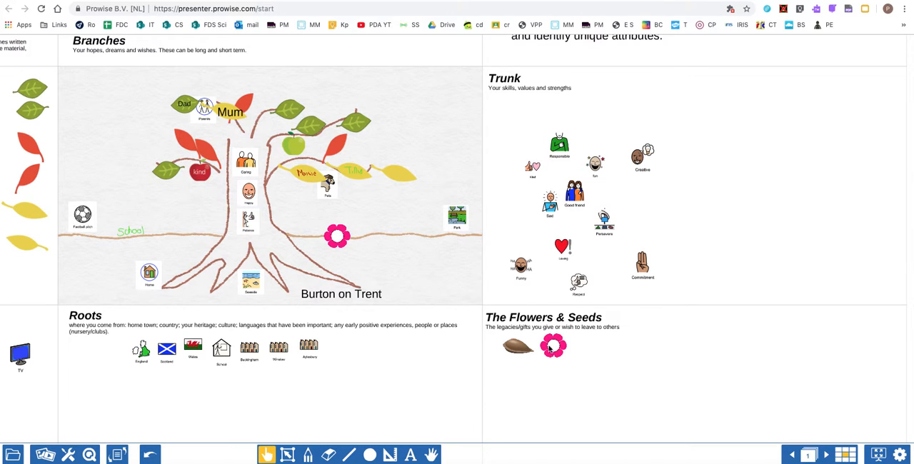
pyautogui.moveTo(550, 348); pyautogui.dragTo(374, 244)
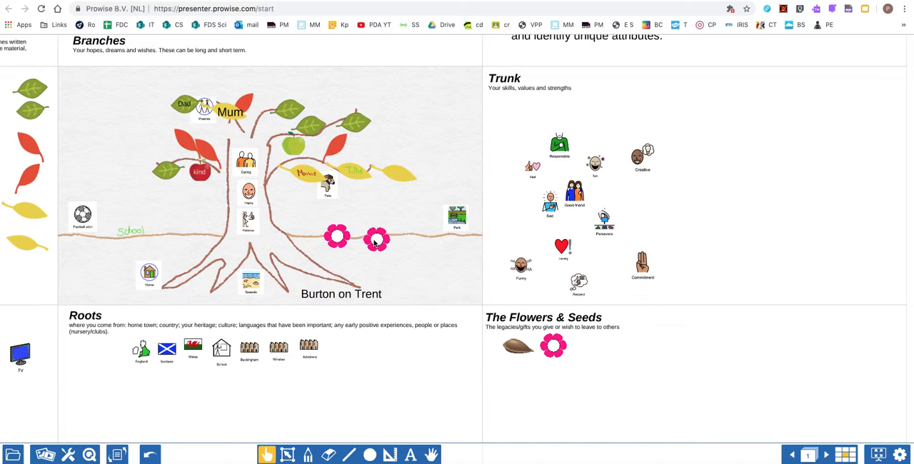
# Add the text "Enthusiam" in font size 8 over the flower nearest the trunk.
pyautogui.click(432, 455)
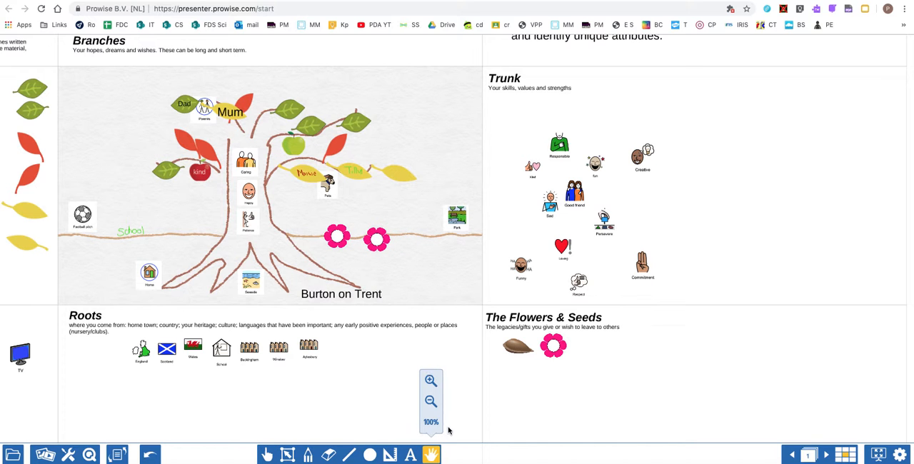
pyautogui.click(433, 383)
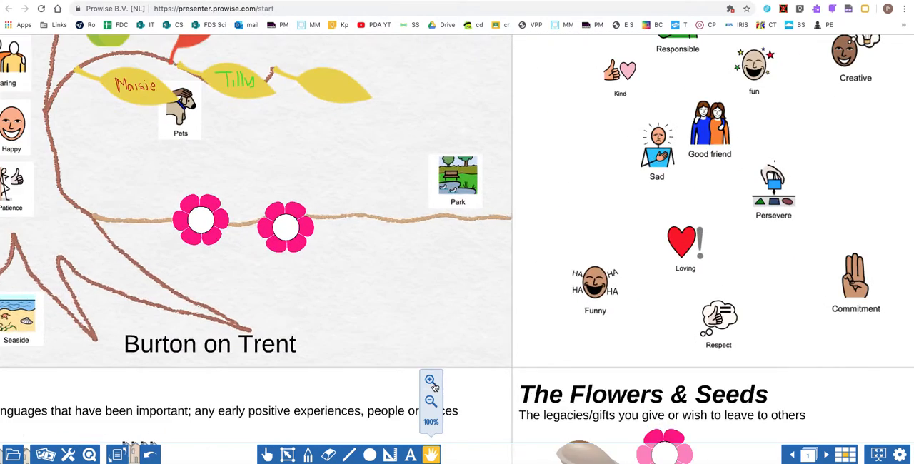
pyautogui.click(269, 455)
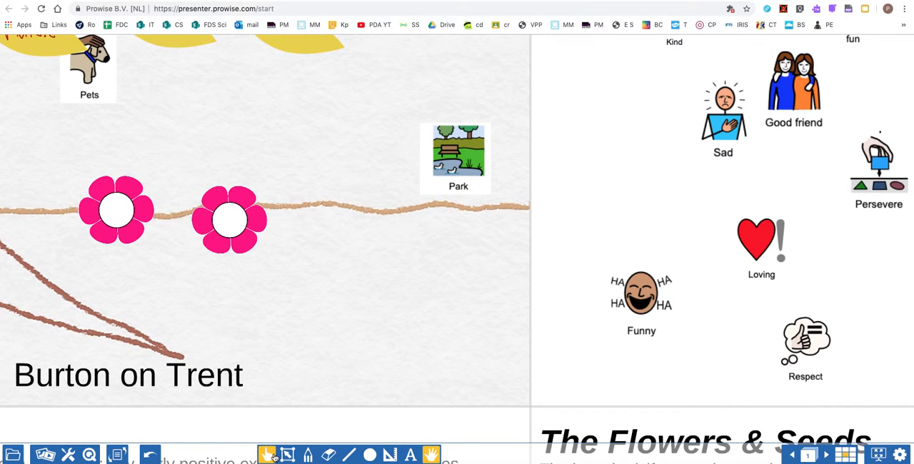
pyautogui.click(429, 455)
pyautogui.moveTo(189, 291); pyautogui.dragTo(423, 349)
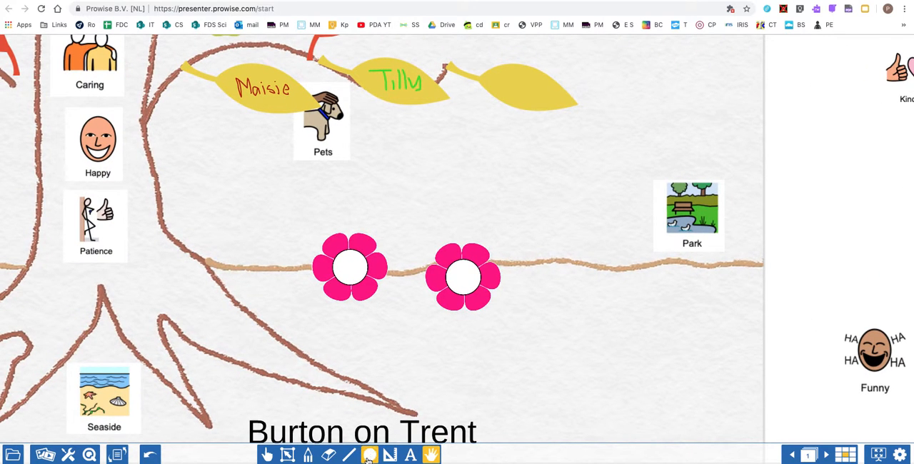
pyautogui.click(429, 457)
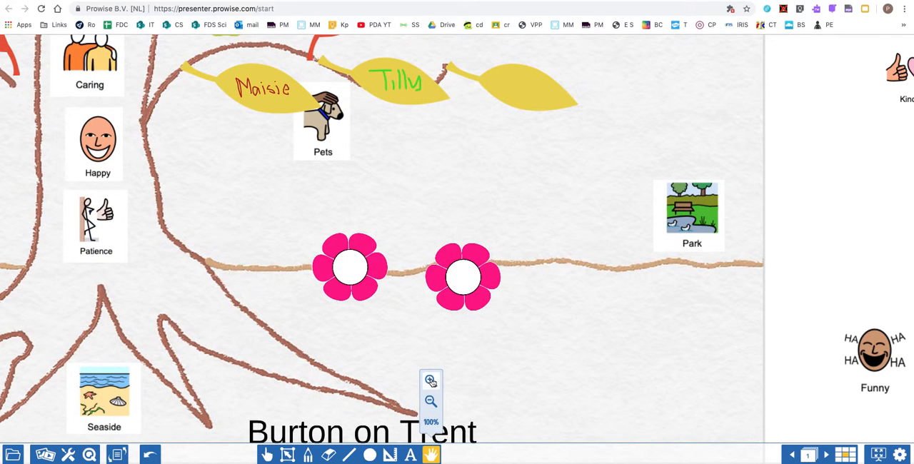
pyautogui.click(431, 380)
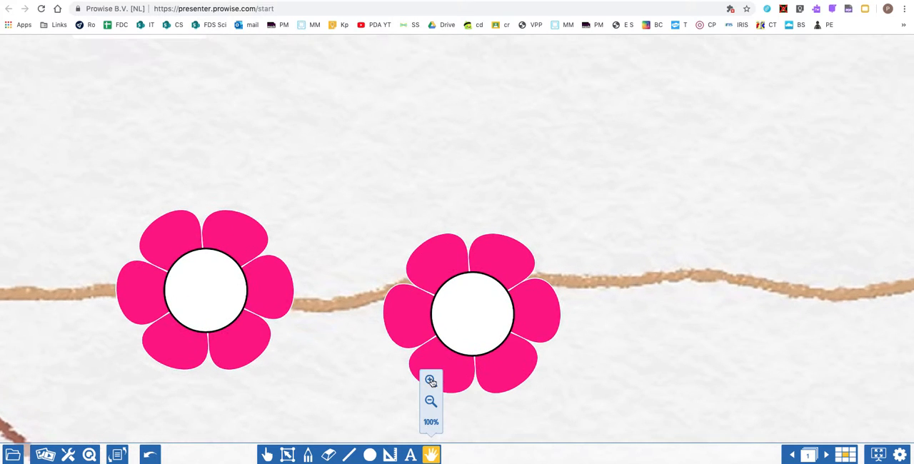
pyautogui.click(410, 455)
pyautogui.click(183, 288)
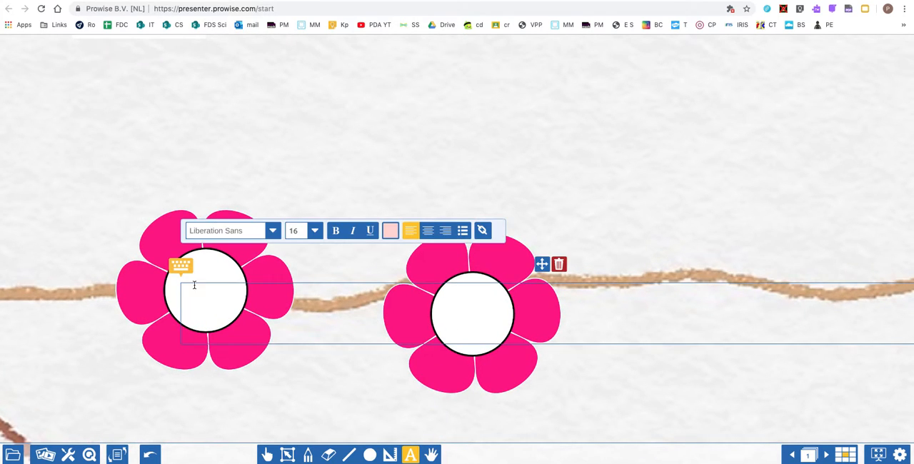
pyautogui.click(298, 232)
pyautogui.click(293, 264)
pyautogui.write('Enthusiams')
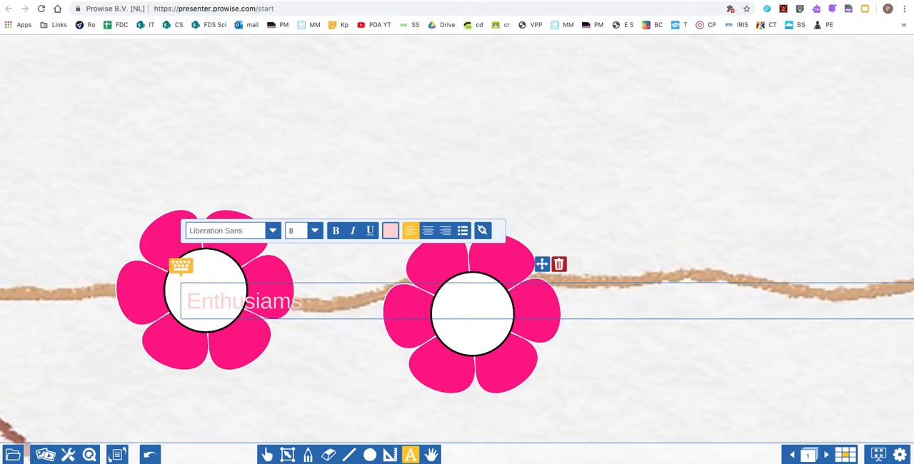
pyautogui.press('BackSpace')
# Centre the "Enthusiam" text on its flower and change the text colour to dark red.
pyautogui.moveTo(542, 264); pyautogui.dragTo(510, 257)
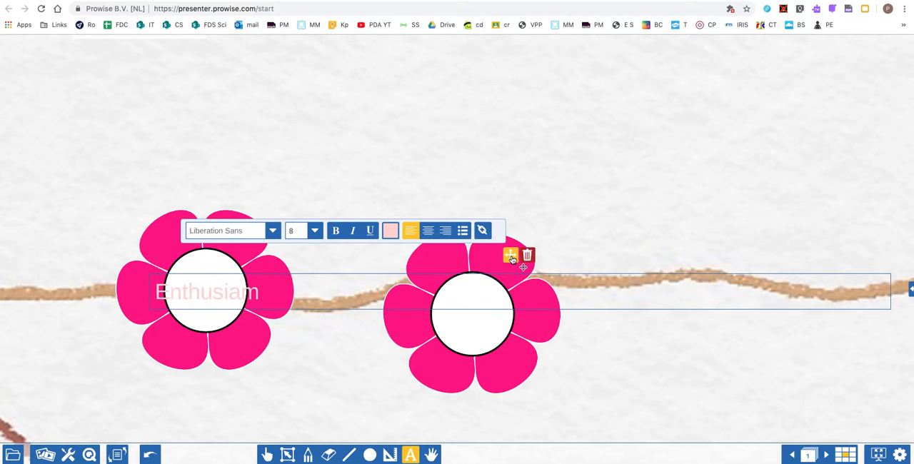
pyautogui.click(391, 231)
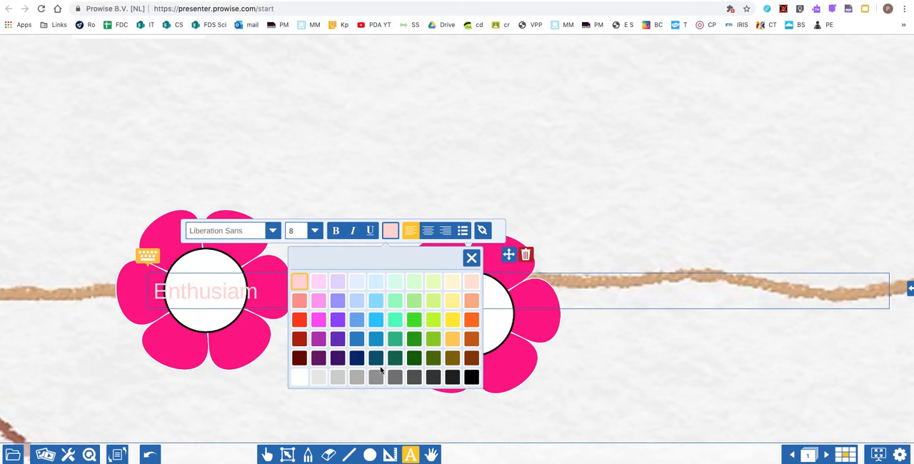
pyautogui.click(301, 363)
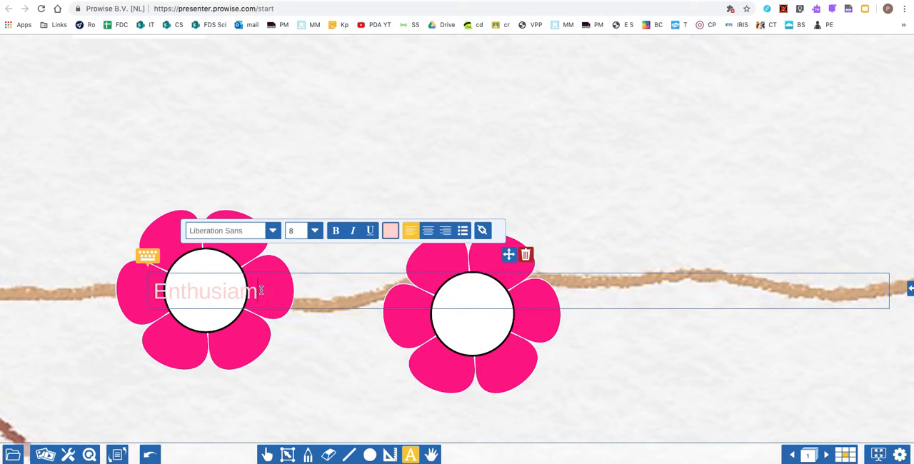
pyautogui.moveTo(260, 291); pyautogui.dragTo(99, 283)
pyautogui.click(390, 231)
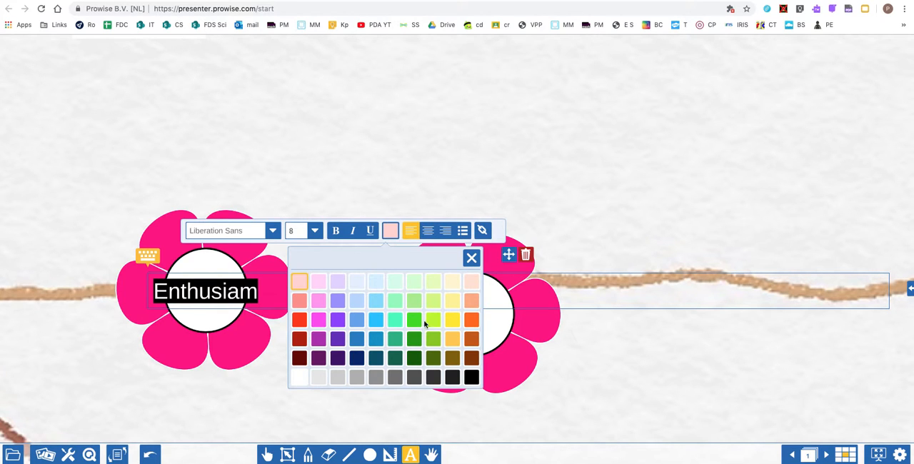
pyautogui.click(299, 359)
pyautogui.click(303, 373)
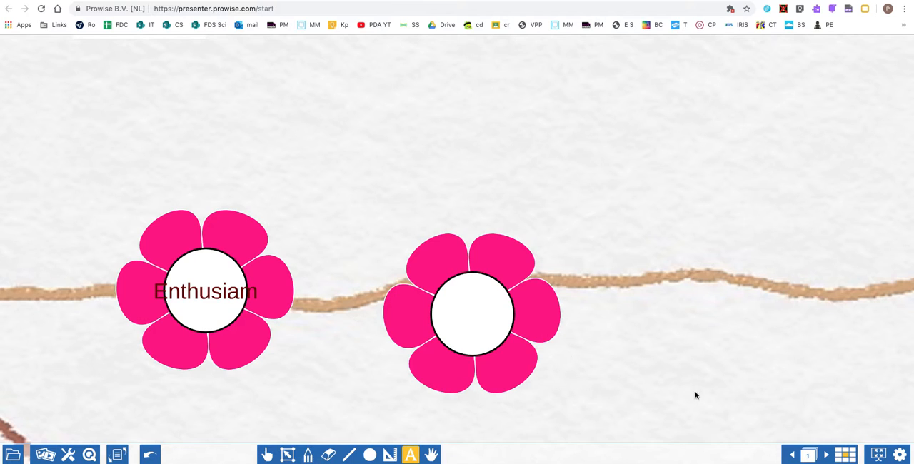
# Add the text "Solve problems" on two lines and position it over the centre of the second flower.
pyautogui.click(456, 319)
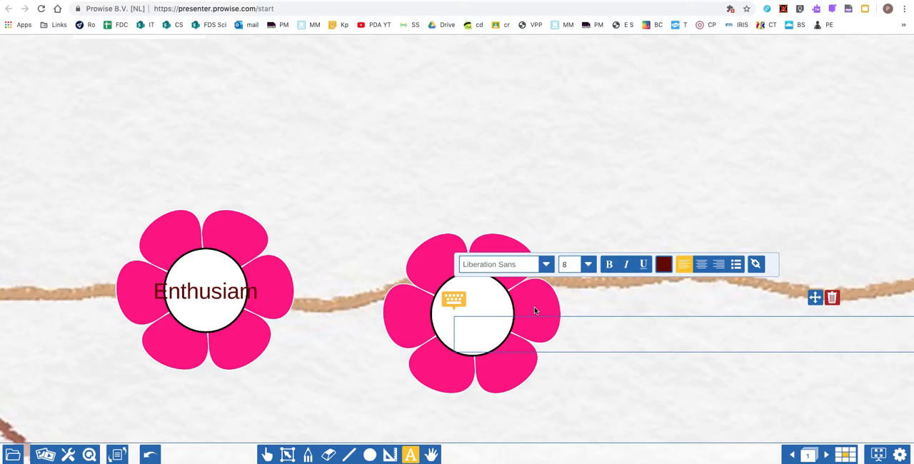
pyautogui.write('Solve')
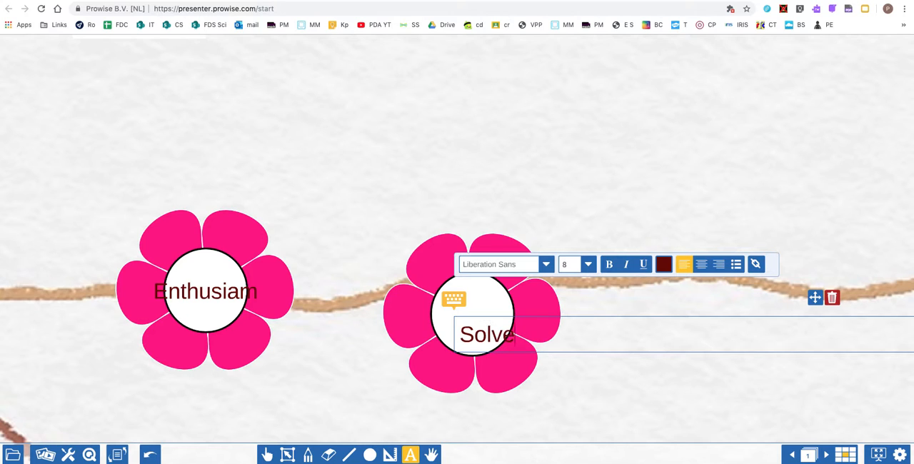
pyautogui.write(' problems')
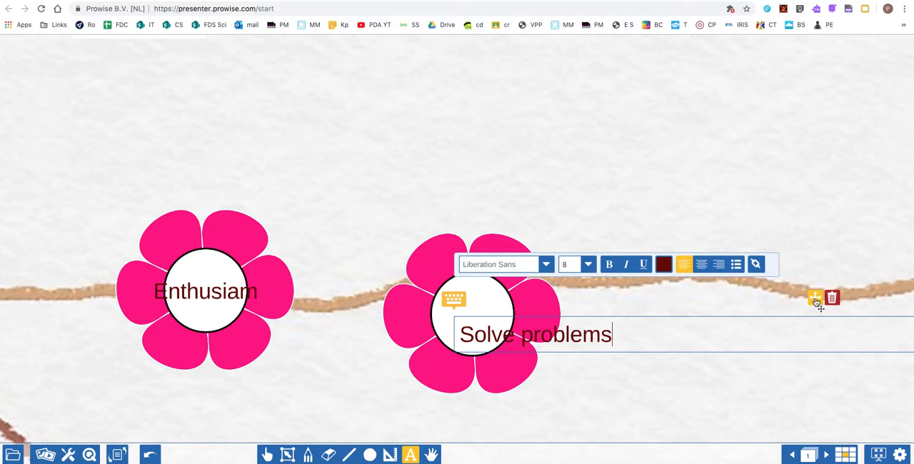
pyautogui.click(520, 335)
pyautogui.press('Return')
pyautogui.moveTo(816, 299); pyautogui.dragTo(787, 267)
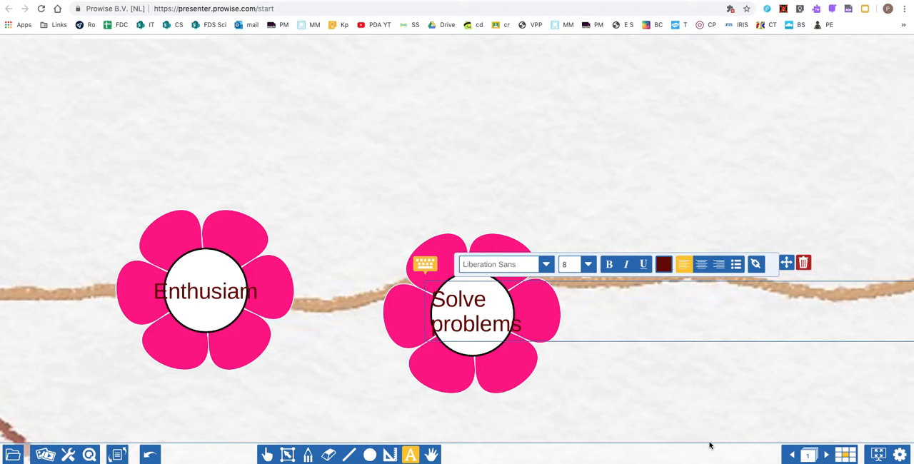
# Reset the page view to 100% to look over the whole tree.
pyautogui.click(432, 455)
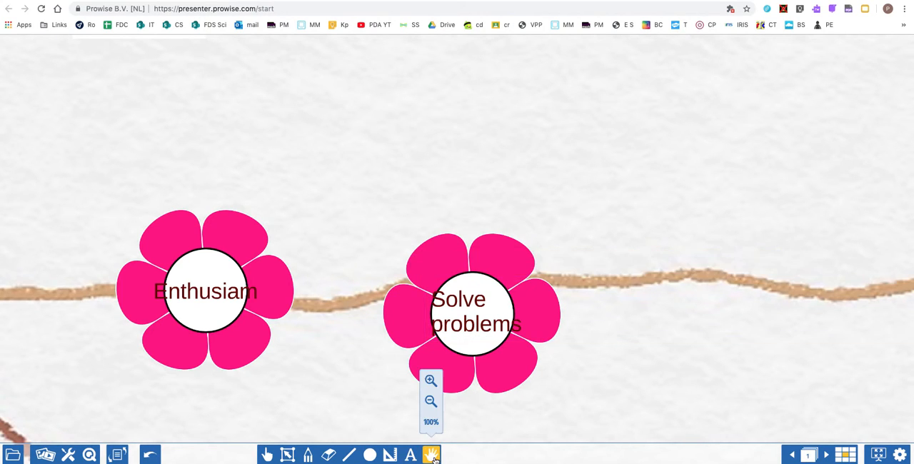
pyautogui.click(432, 422)
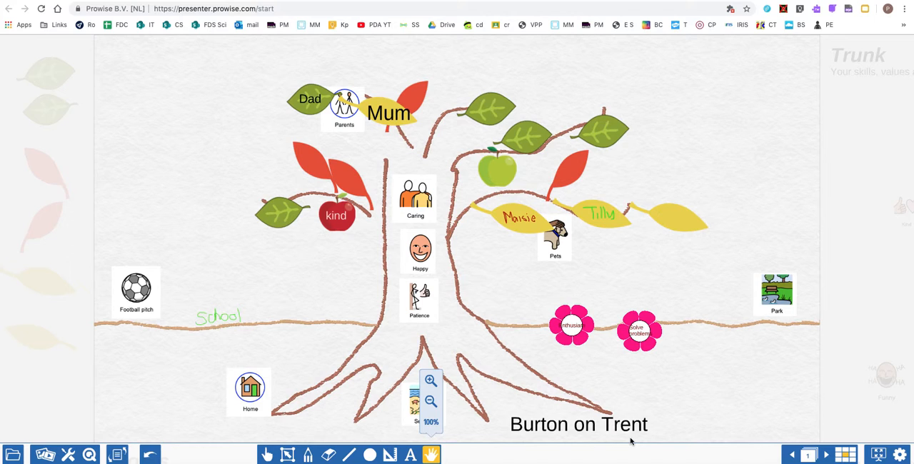
pyautogui.click(433, 461)
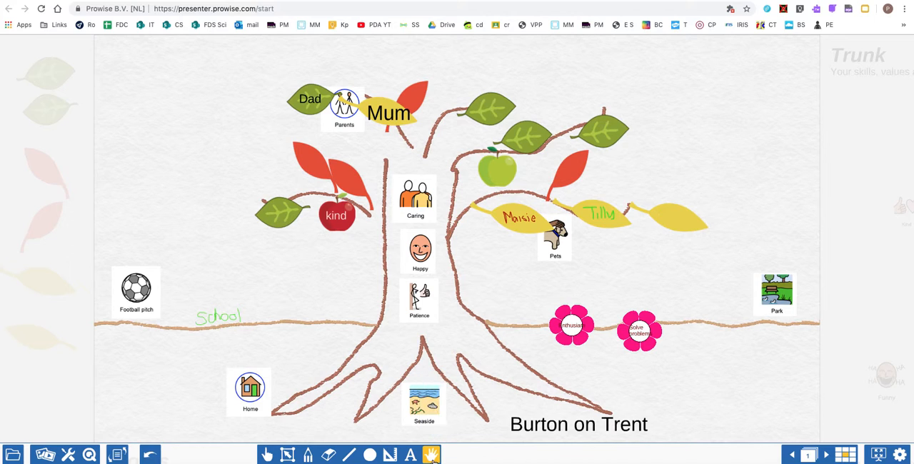